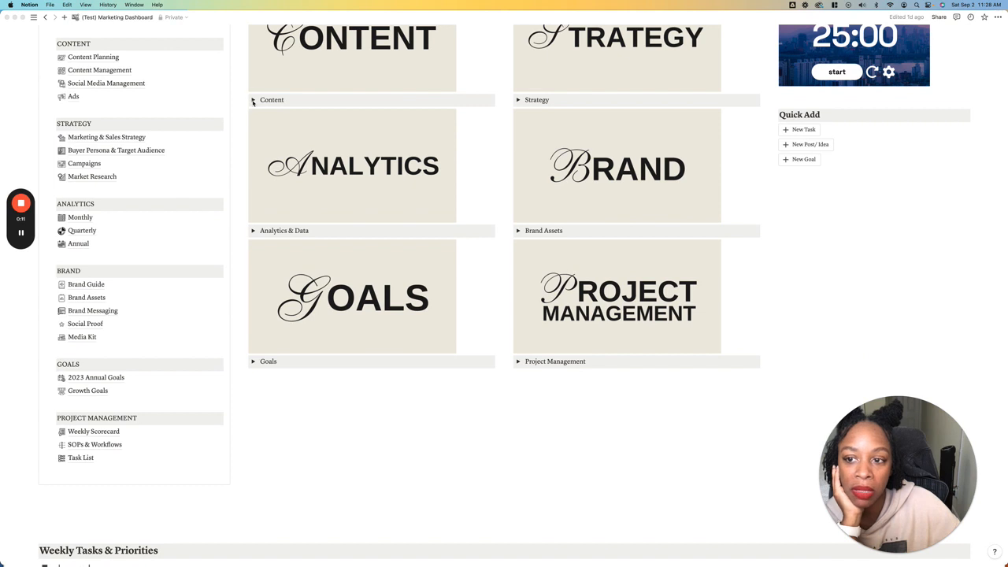
- Expand the Content section beneath its banner to view its linked pages, and collapse it again
left_click(253, 100)
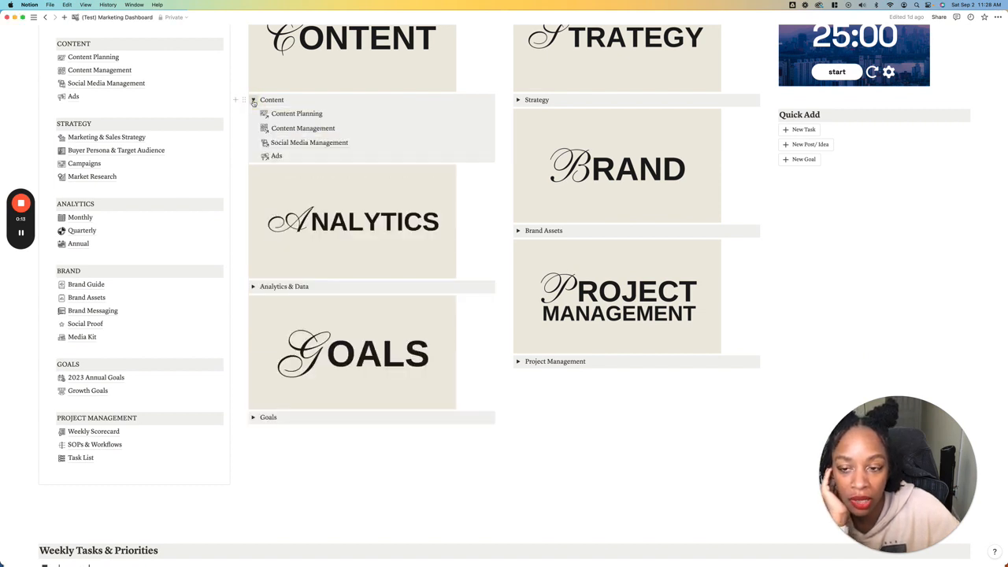
left_click(253, 100)
left_click(253, 100)
left_click(253, 100)
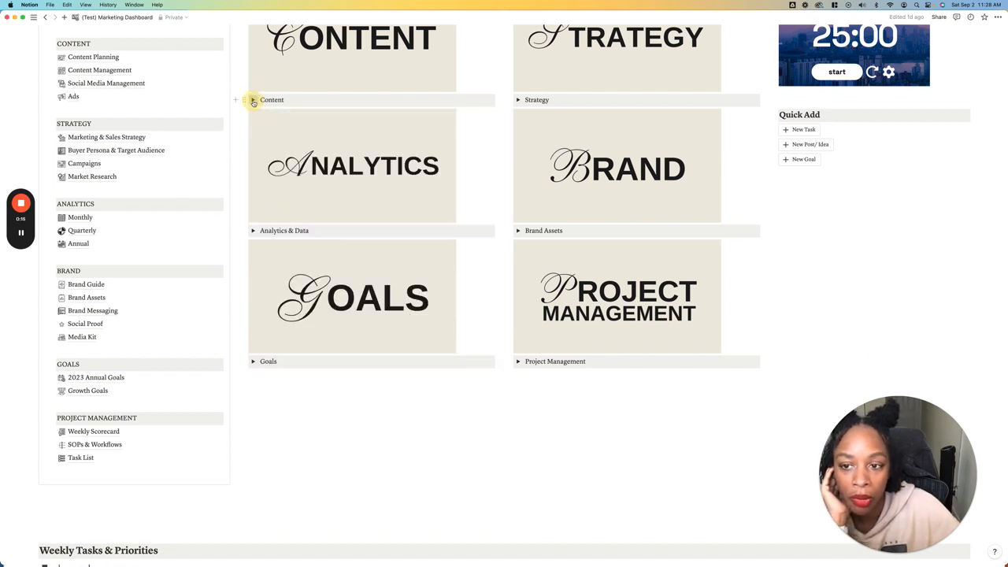
left_click(252, 100)
left_click(252, 100)
- Look through the Navigating the Dashboard guide, collapsing its section on source databases and pages, and return to the dashboard
scroll(181, 130, "up", 3)
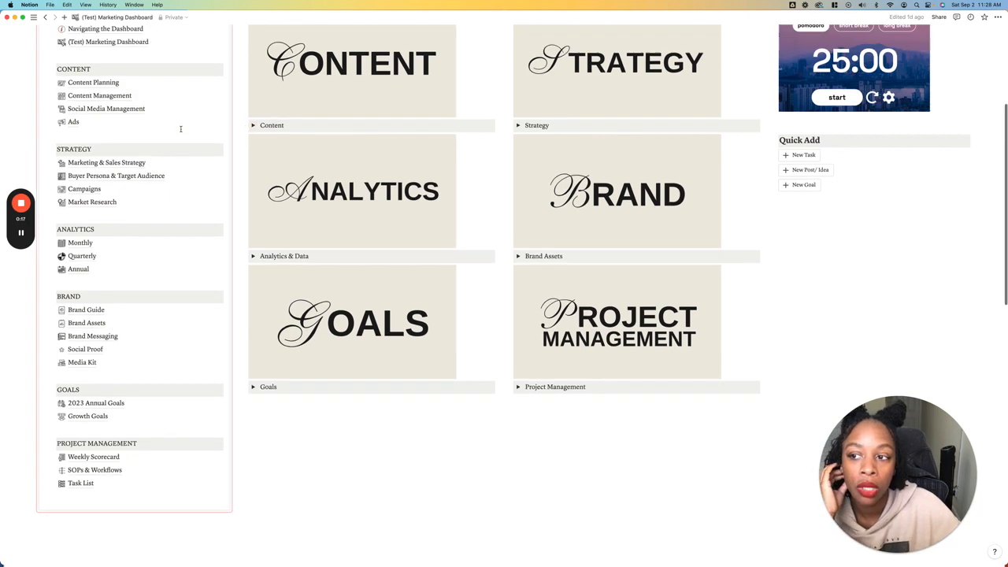
scroll(181, 129, "down", 4)
scroll(181, 132, "down", 5)
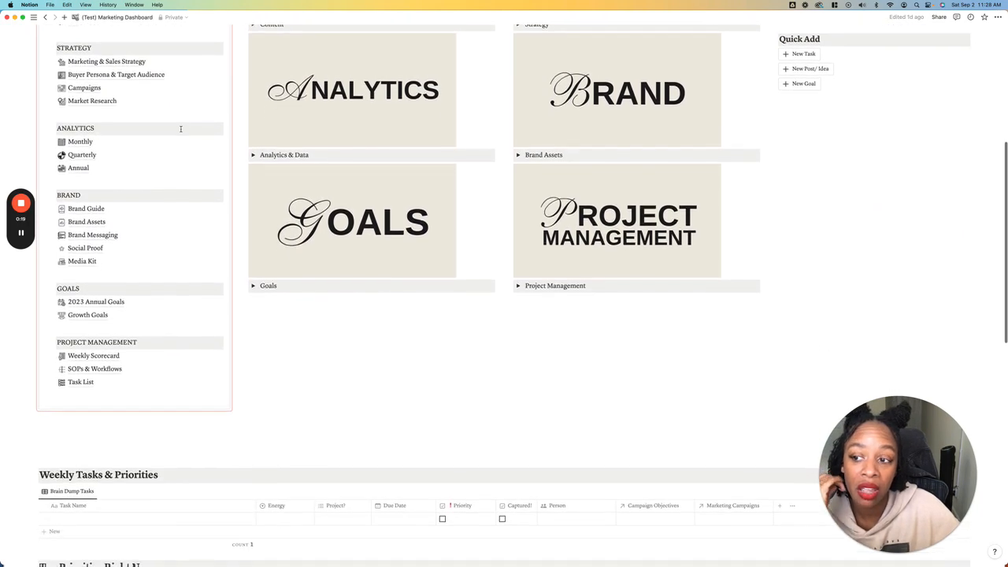
scroll(180, 128, "up", 12)
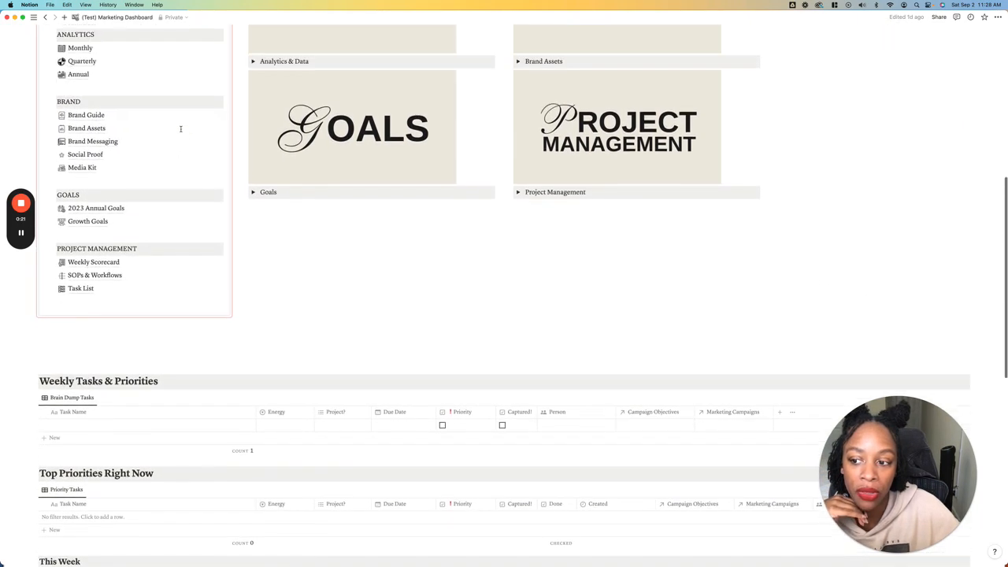
scroll(179, 134, "up", 1)
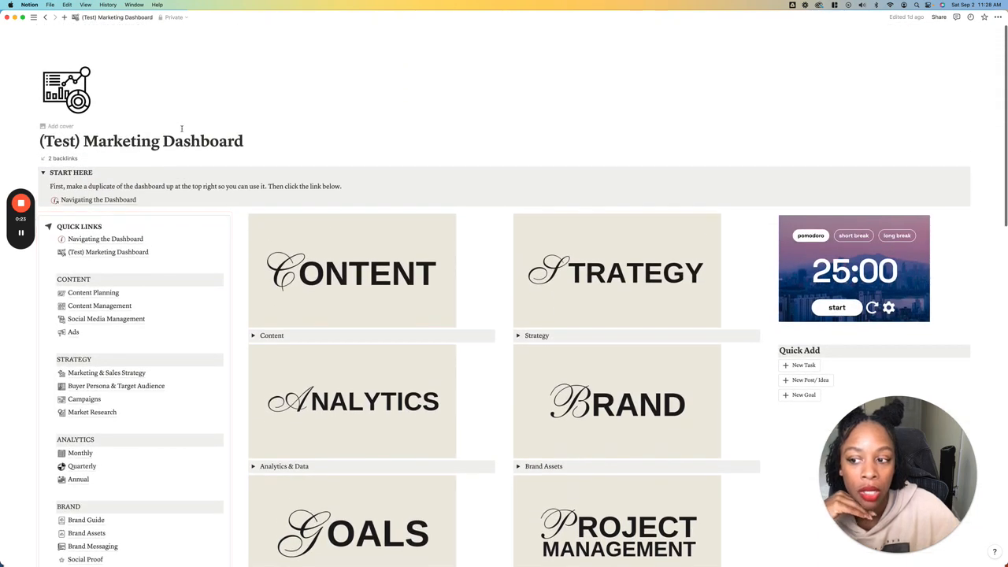
left_click(119, 201)
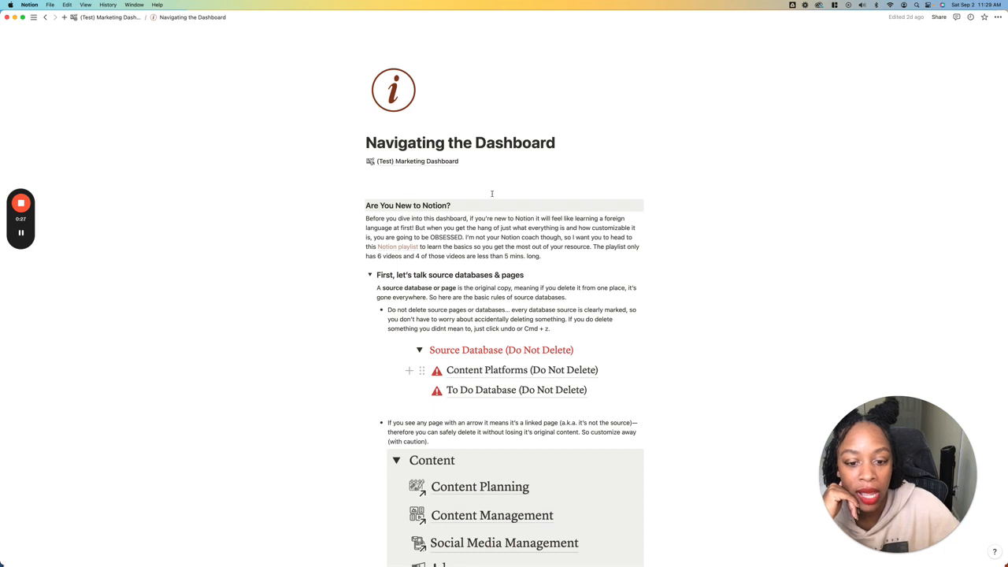
scroll(491, 193, "down", 5)
scroll(491, 193, "up", 1)
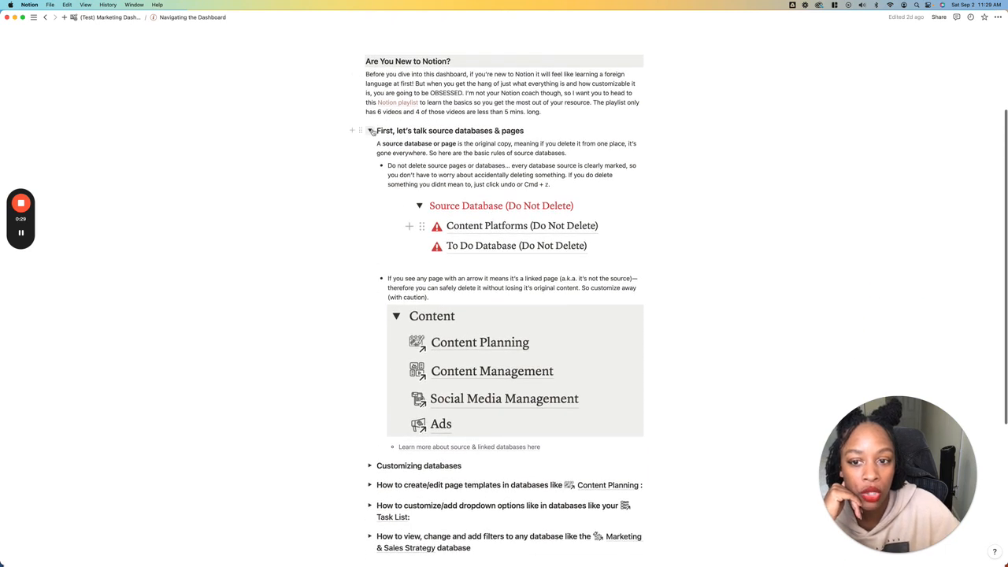
left_click(371, 131)
mouse_move(404, 182)
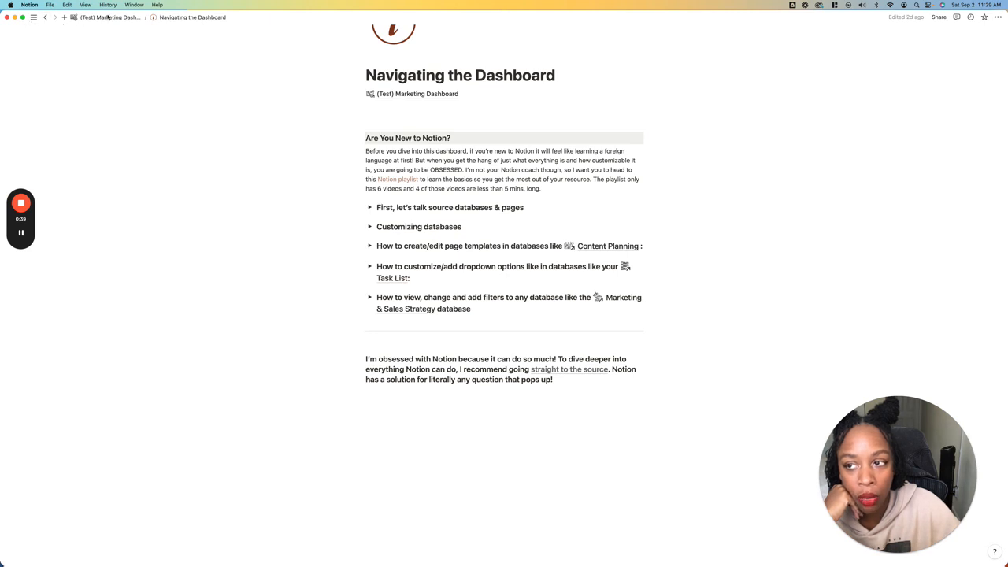
left_click(46, 16)
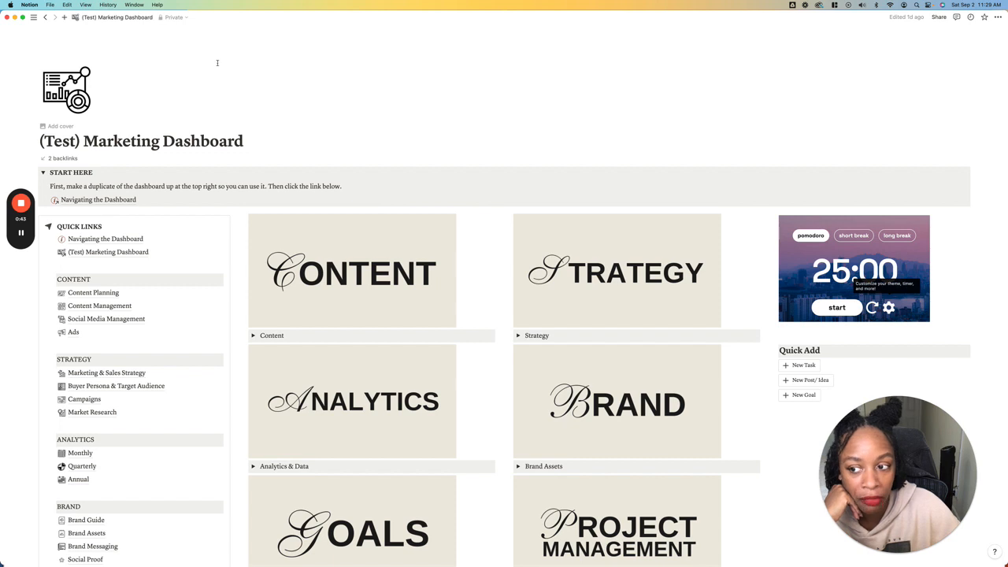
- Change the embedded pomodoro timer's theme to Minimal Black and close its settings
scroll(413, 139, "down", 3)
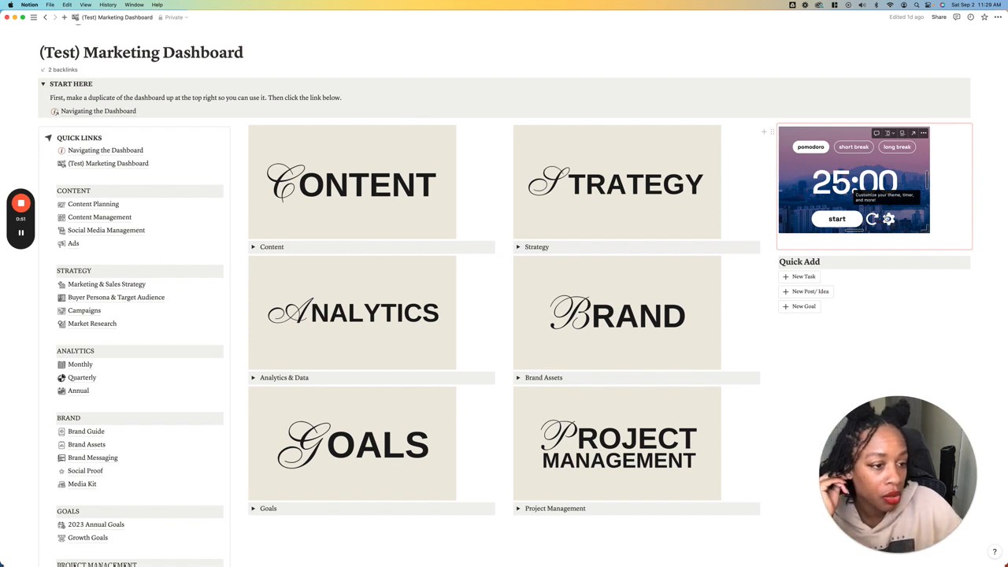
left_click(889, 219)
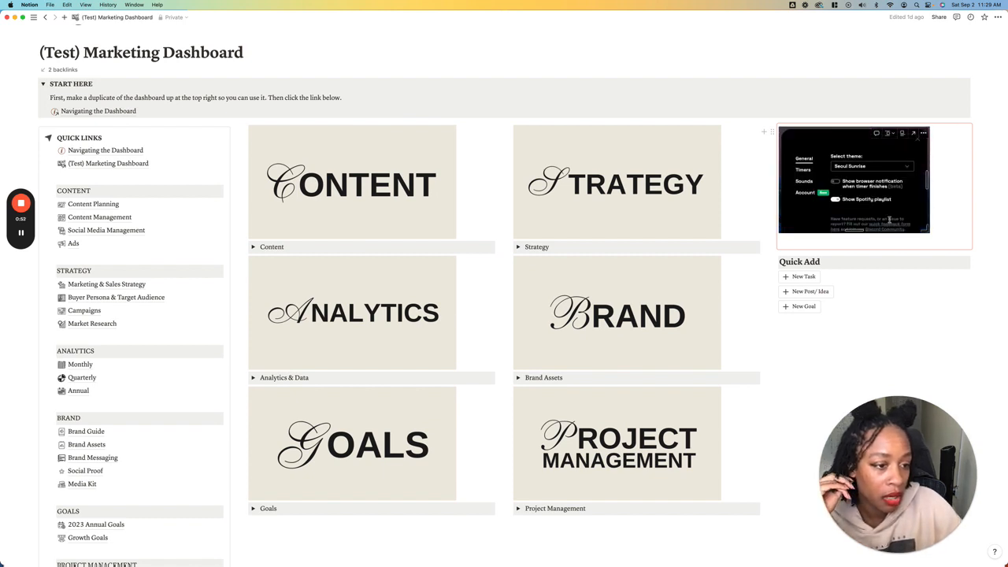
left_click(885, 168)
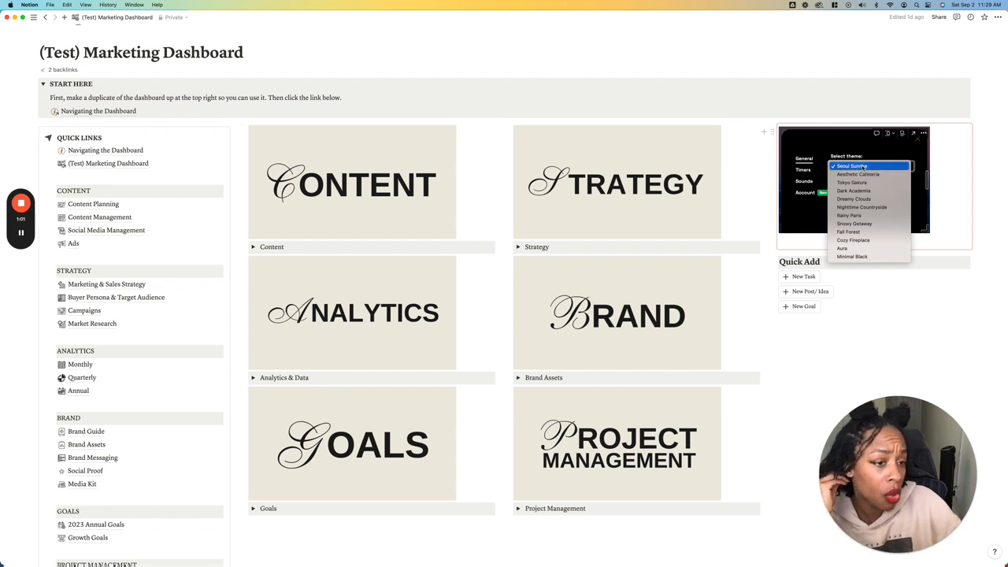
left_click(860, 255)
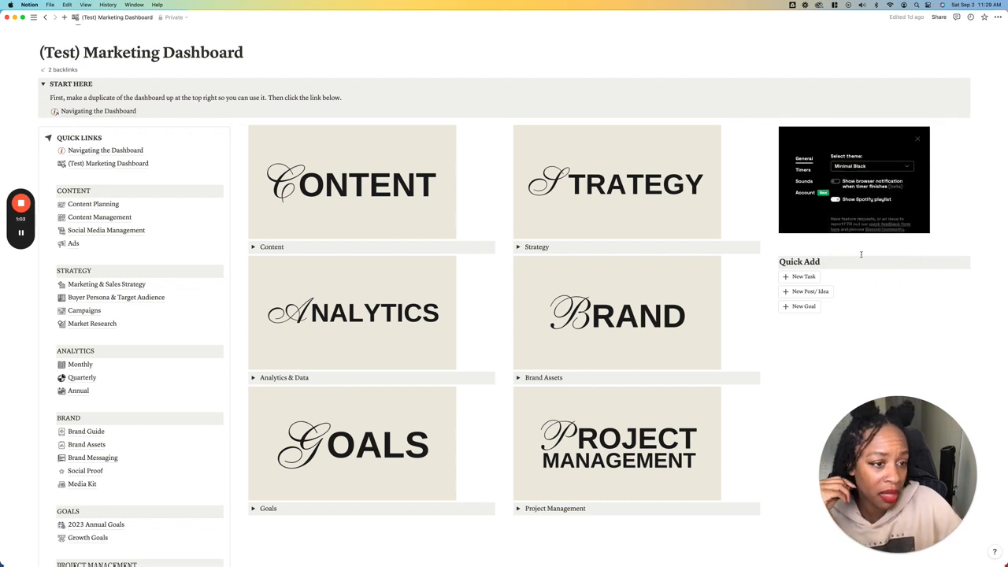
left_click(927, 288)
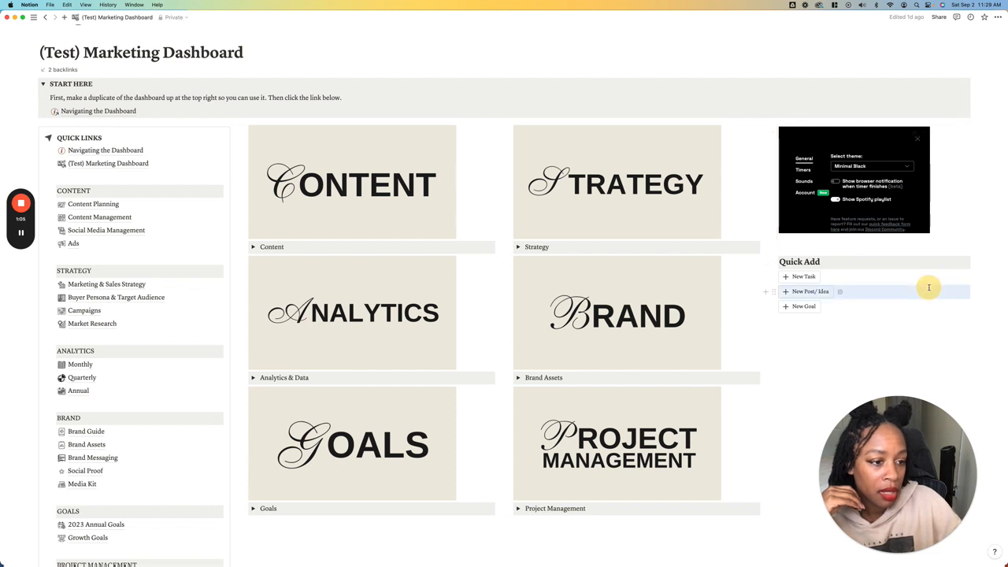
left_click(917, 142)
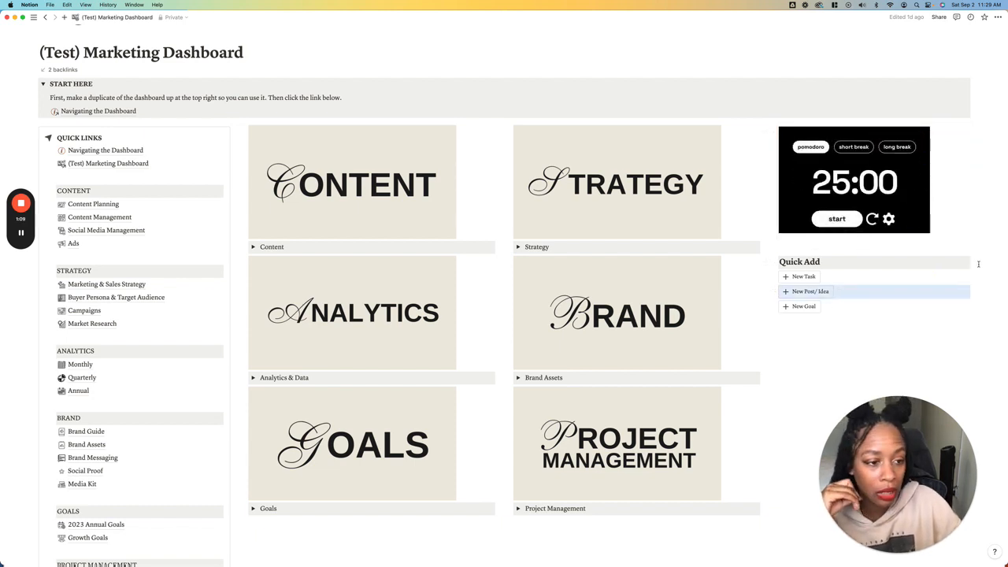
- Try the timer's short break and long break modes, and briefly run and pause the pomodoro countdown
left_click(853, 148)
left_click(897, 147)
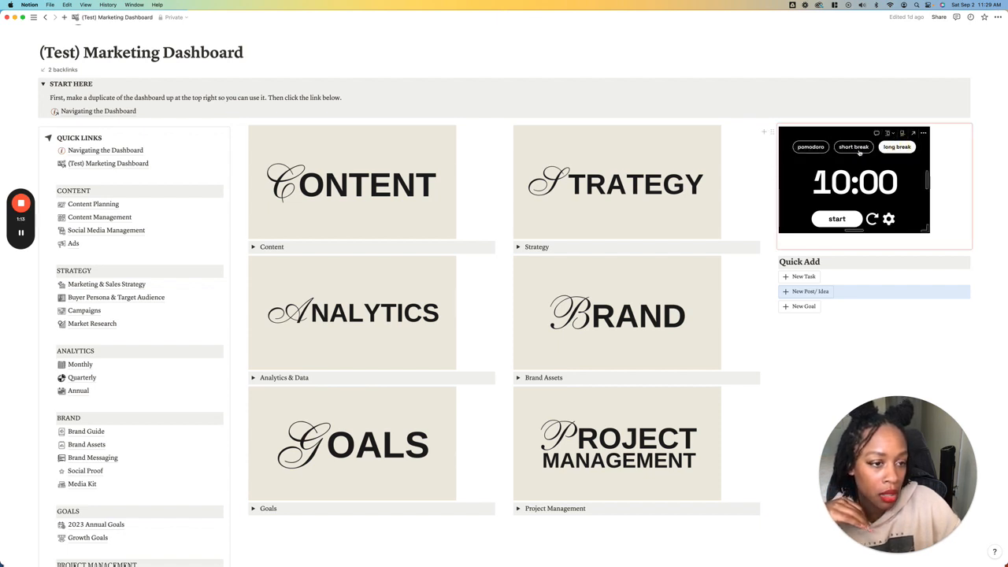
left_click(810, 147)
left_click(836, 220)
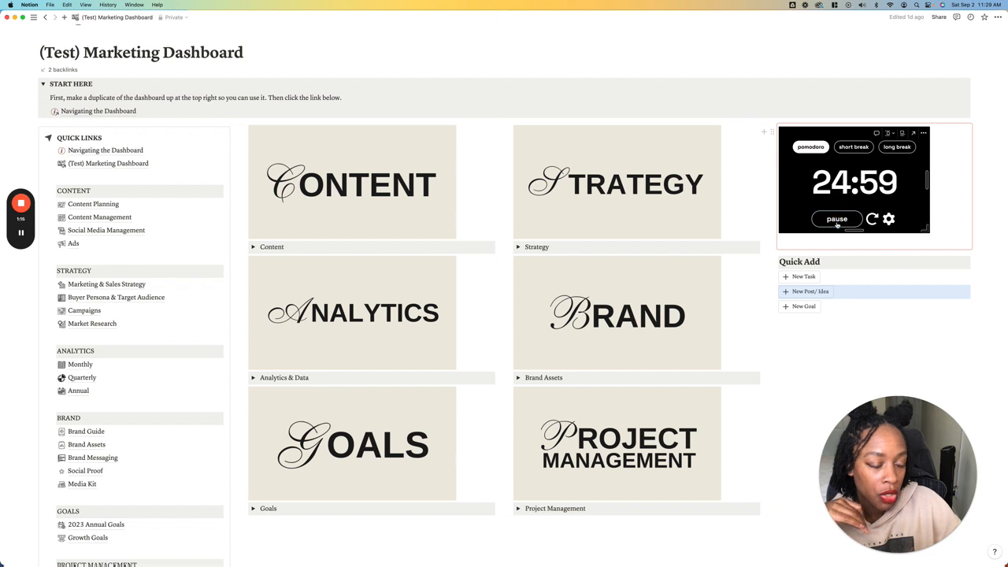
left_click(836, 218)
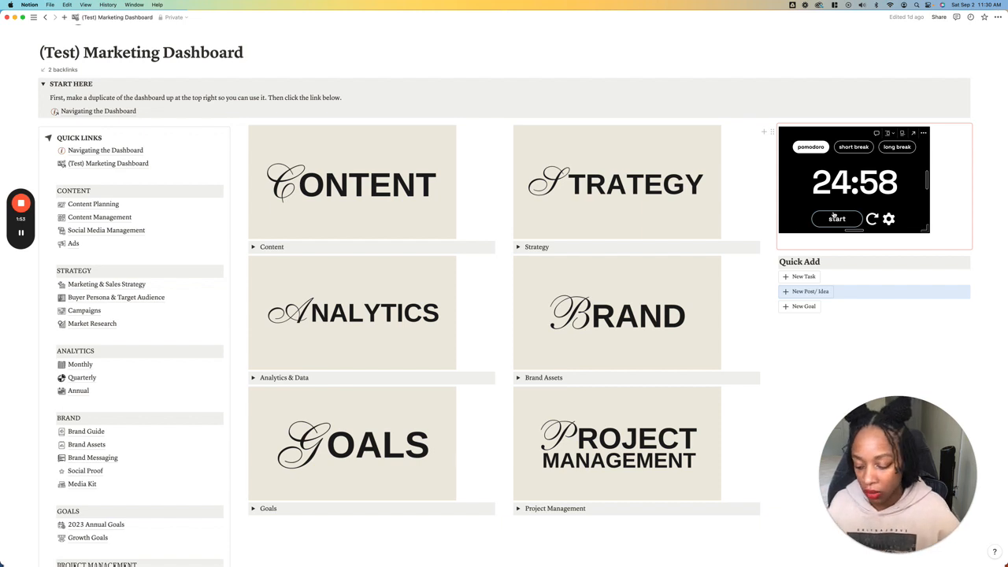
left_click(864, 347)
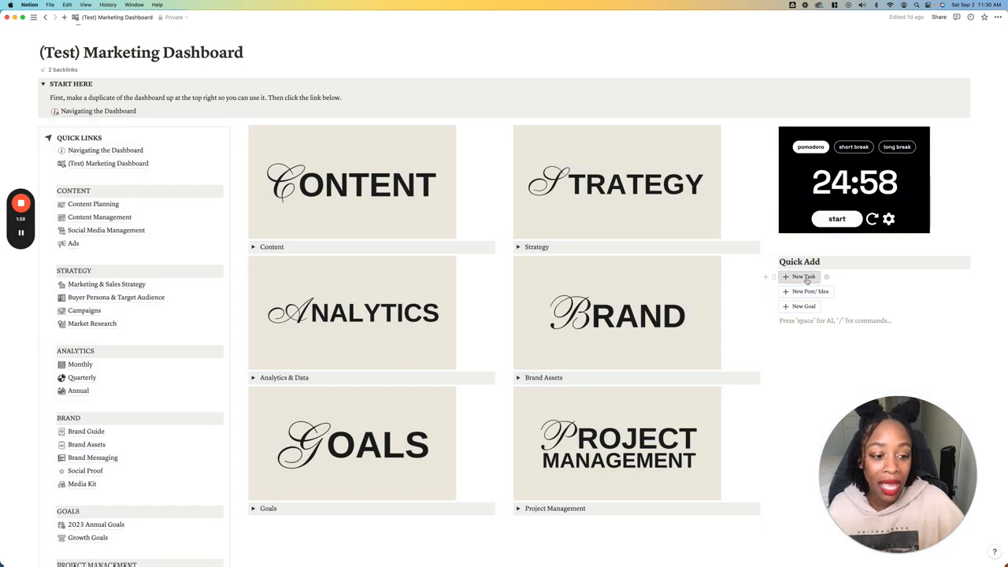
- Create a task from the Quick Add section, open its page and title it "New Task Test"
left_click(803, 277)
scroll(453, 522, "down", 10)
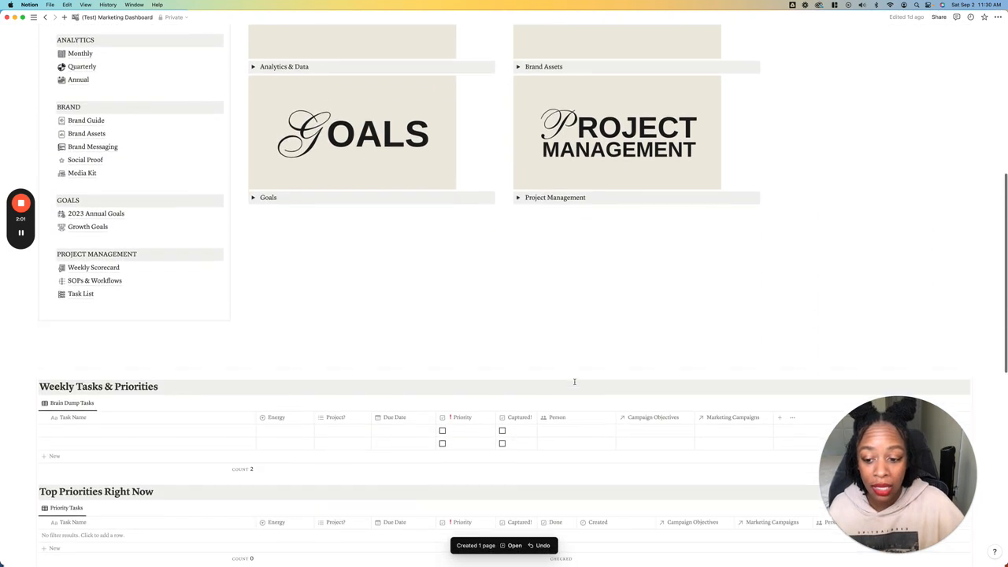
left_click(514, 545)
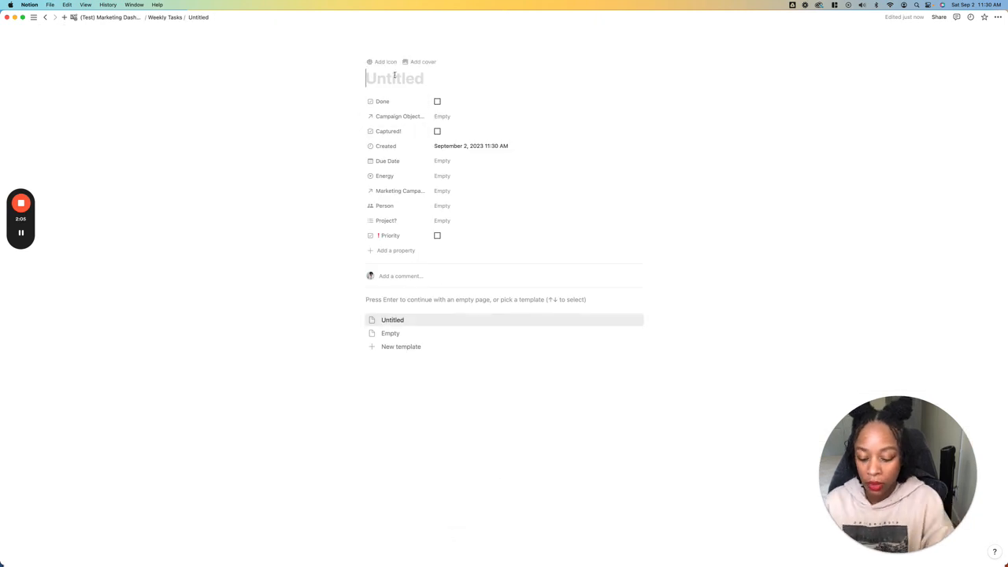
type("New Tak")
key("BackSpace")
type("sk")
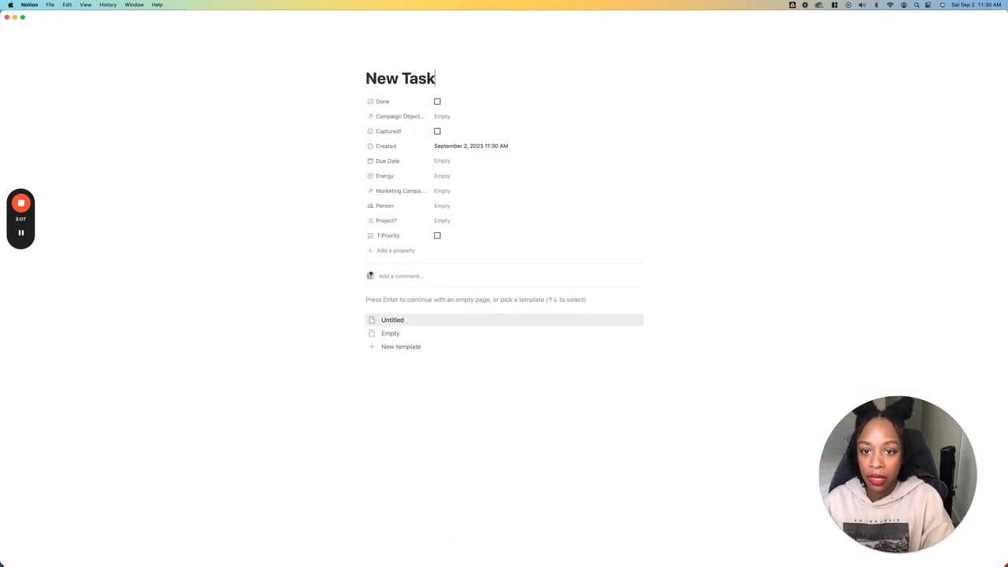
type(" Test")
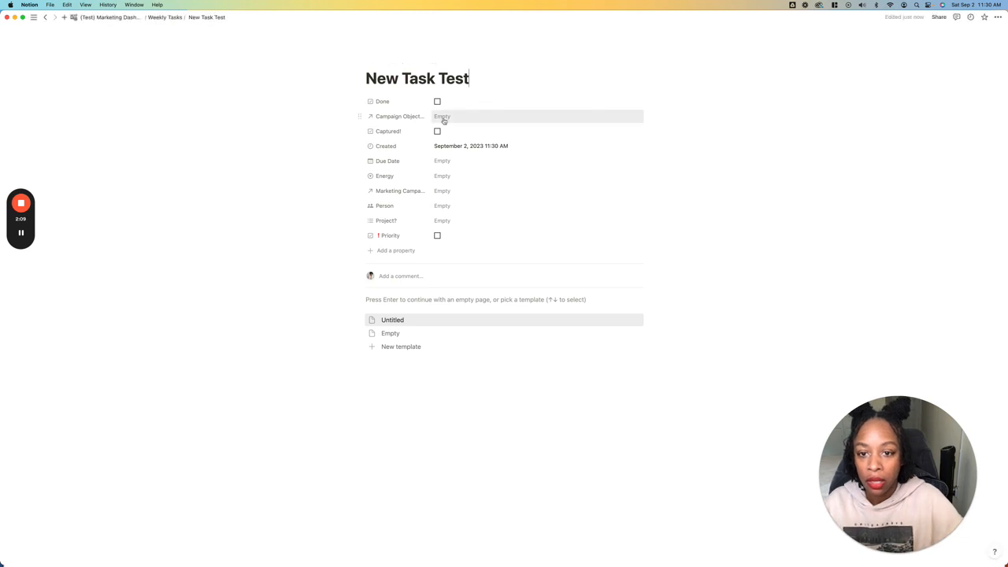
- Link the task to the campaign objective Test 2 and set its due date to 09/06/2023
left_click(442, 117)
left_click(449, 142)
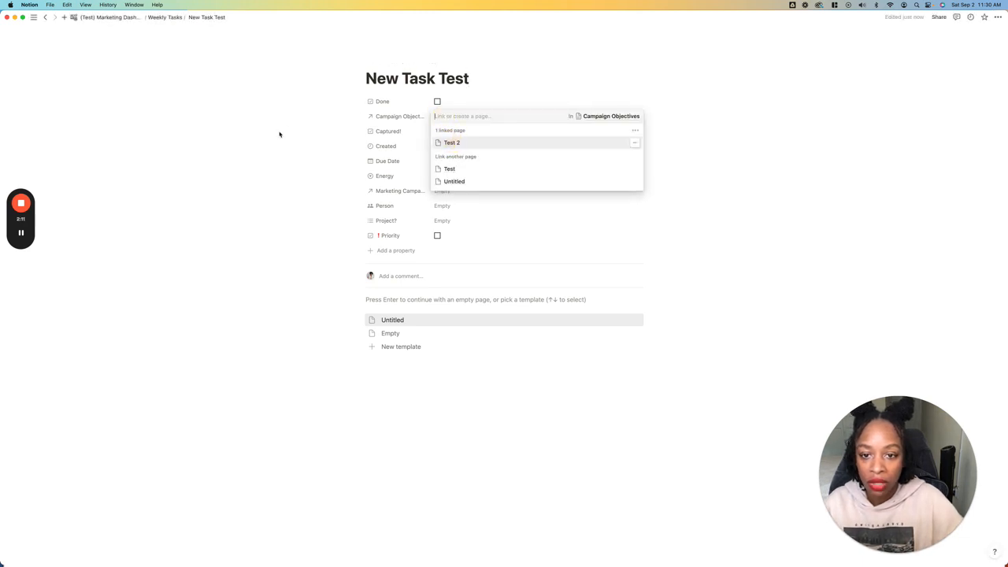
left_click(278, 134)
left_click(446, 161)
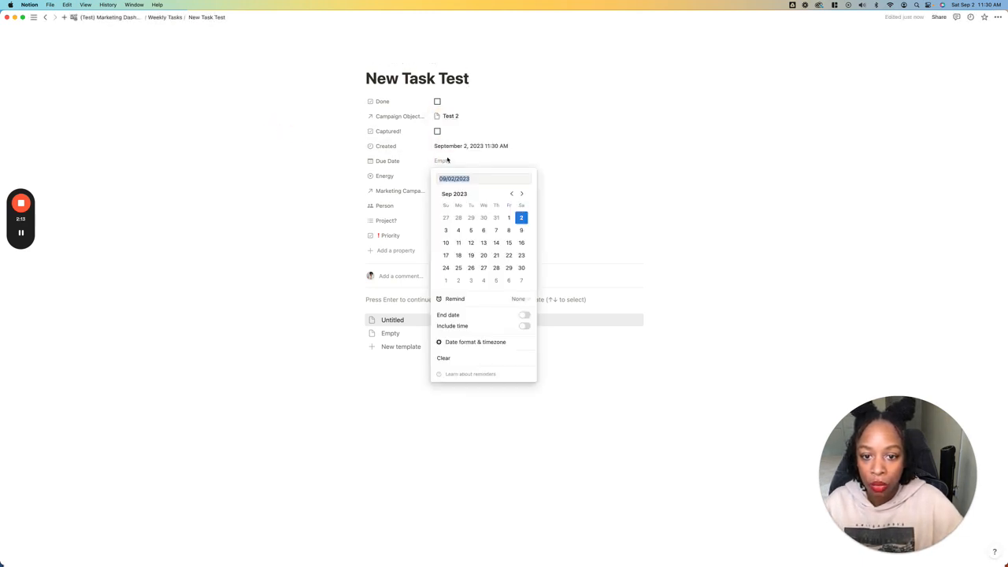
left_click(484, 230)
left_click(317, 203)
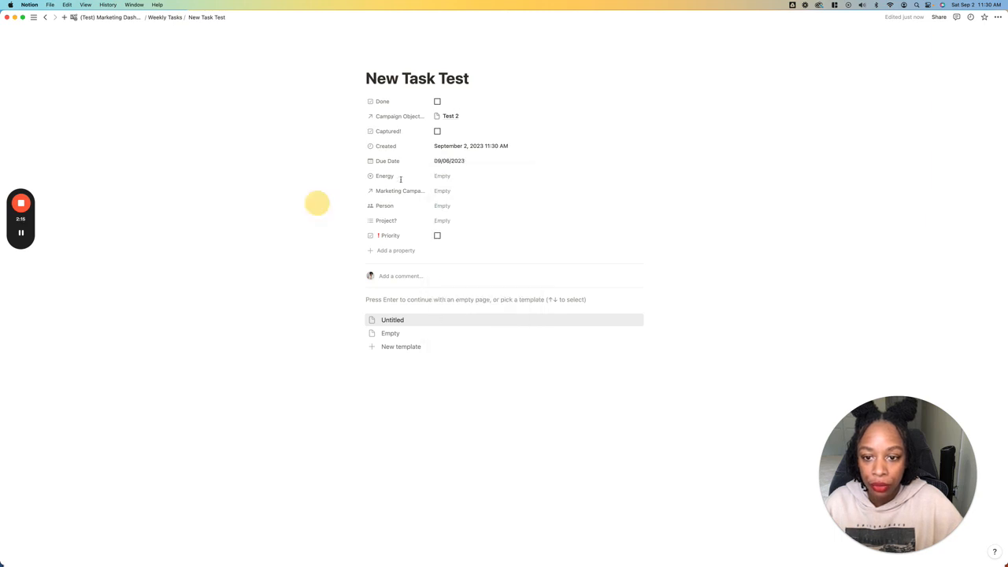
- Set the task's energy to Strategic and link it to the Workshop marketing campaign
left_click(447, 175)
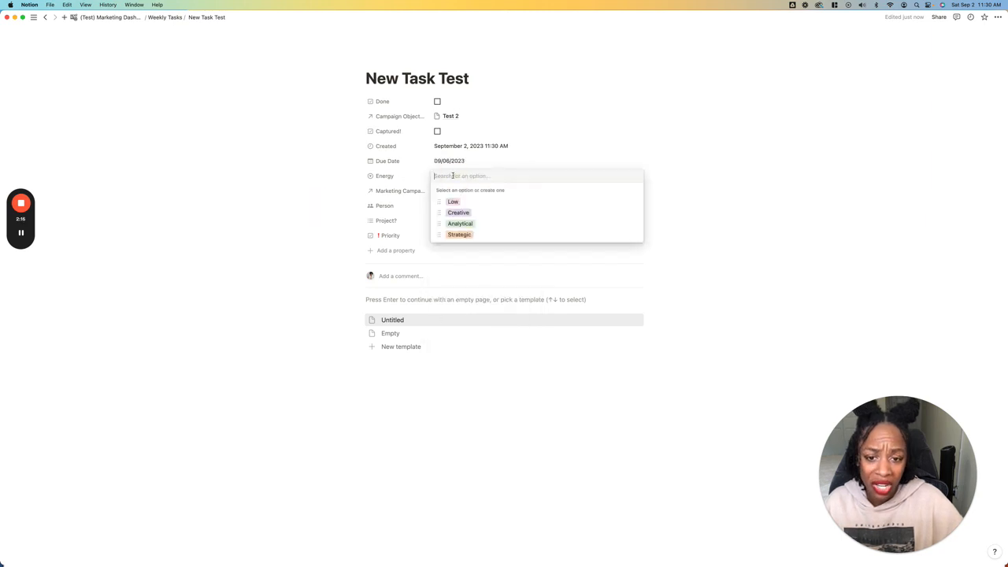
left_click(466, 235)
left_click(448, 192)
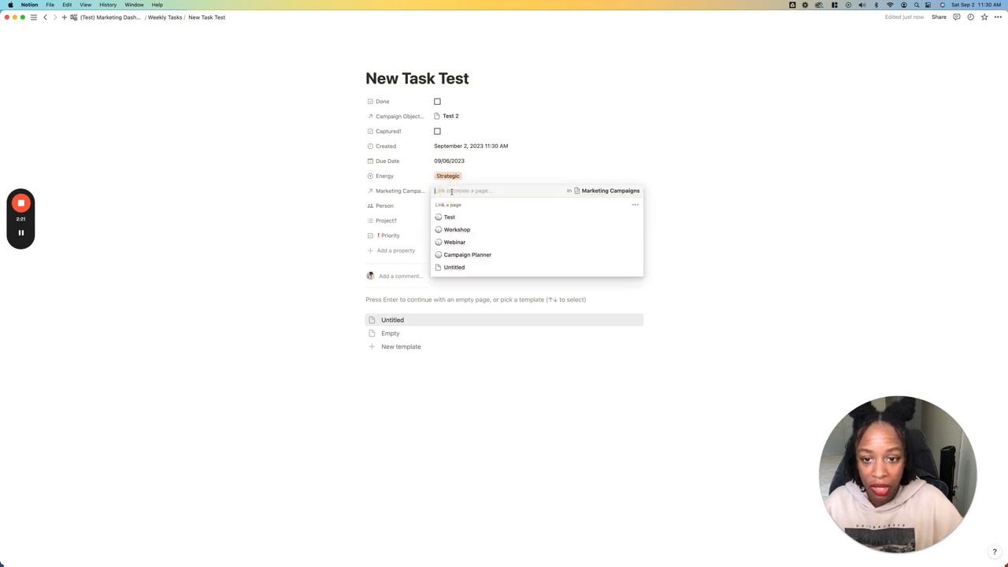
left_click(462, 229)
left_click(291, 211)
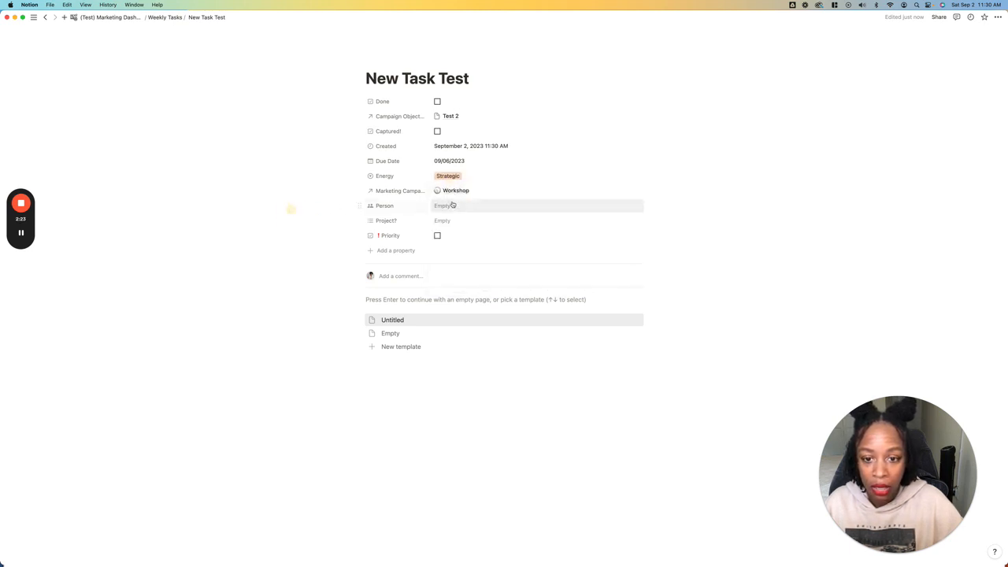
- Assign the workspace member as the task's person and set its project to Personal Development
left_click(441, 205)
left_click(465, 232)
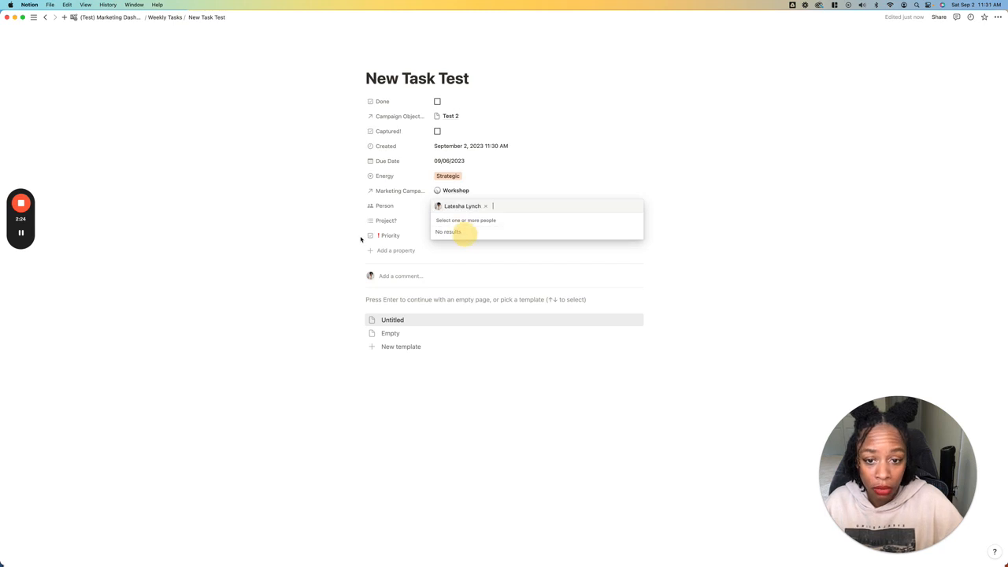
left_click(311, 238)
left_click(446, 221)
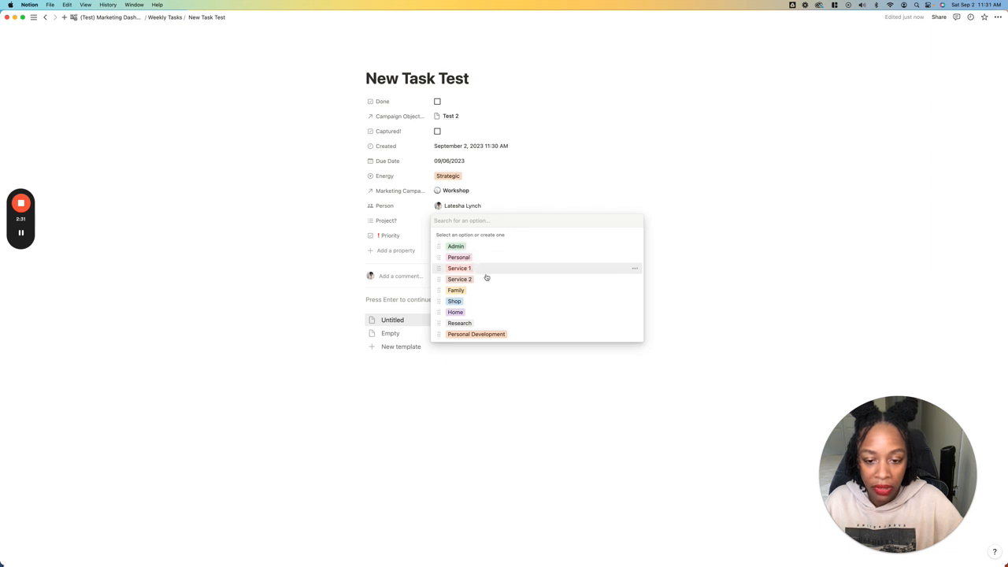
left_click(490, 337)
left_click(313, 234)
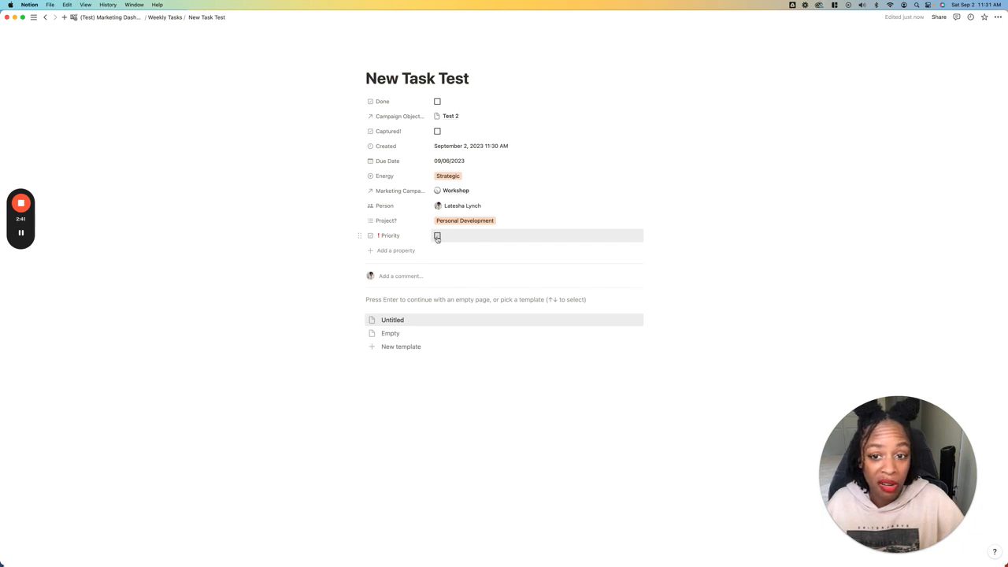
- Mark the task as Captured and go to the Weekly Tasks database
left_click(438, 133)
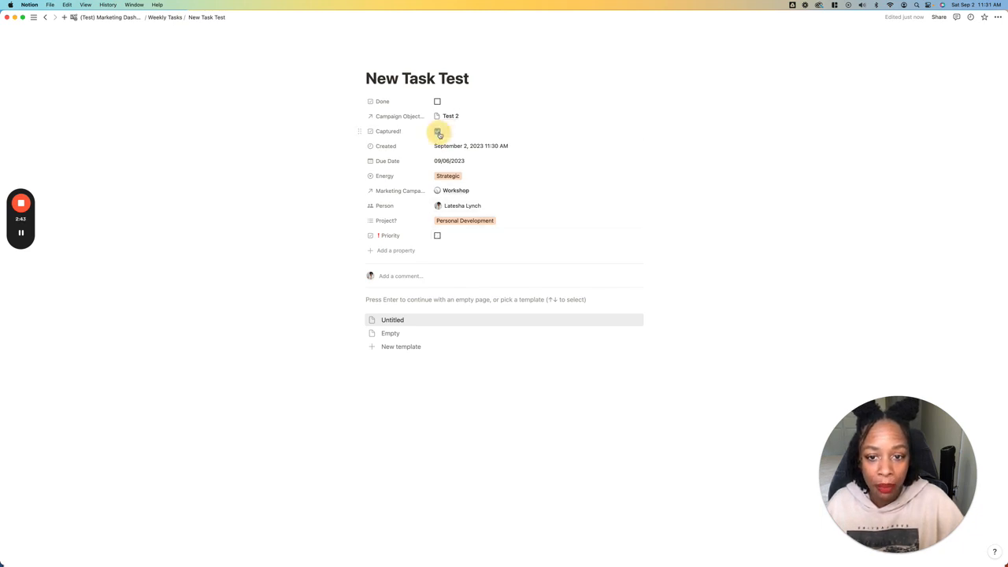
left_click(165, 17)
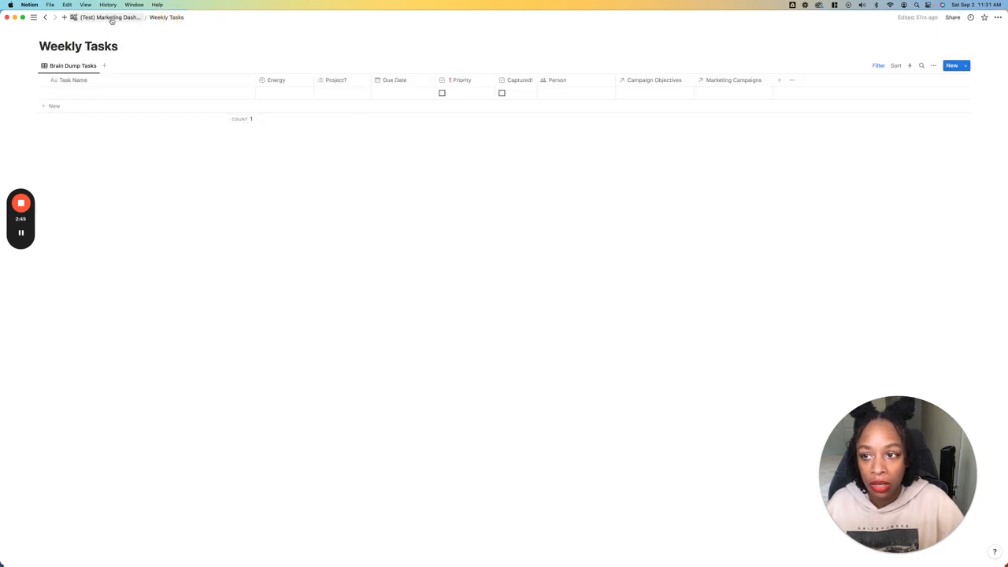
- Show the filter on the Weekly Tasks database's Brain Dump Tasks view and check its rule
left_click(878, 67)
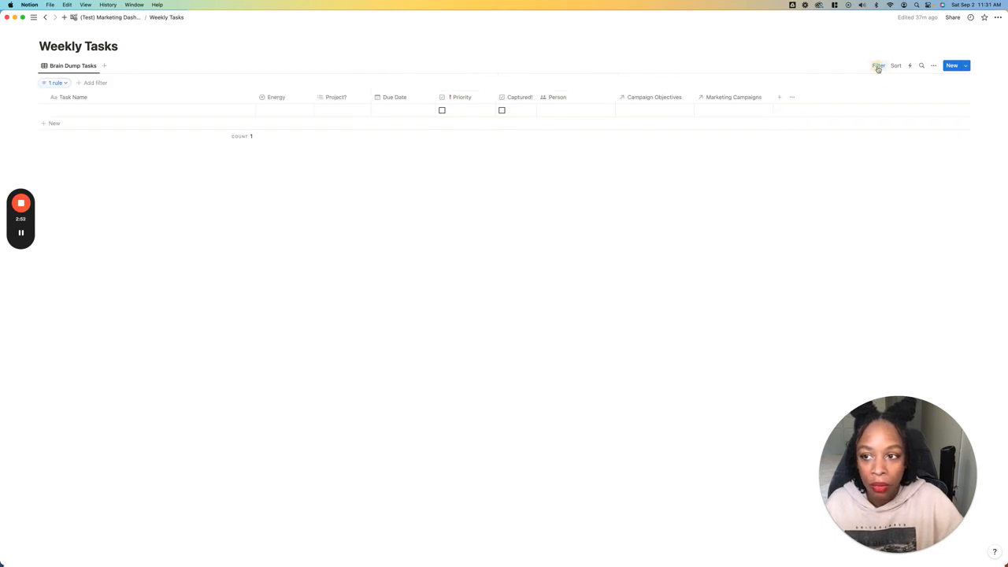
left_click(60, 84)
left_click(61, 83)
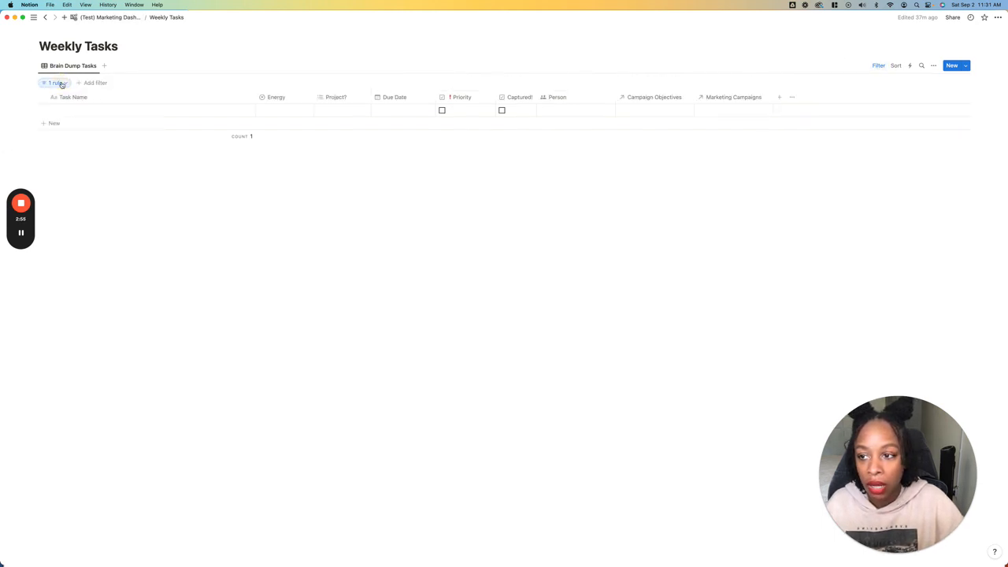
- Return to the (Test) Marketing Dashboard and check the This Week table for New Task Test
left_click(110, 17)
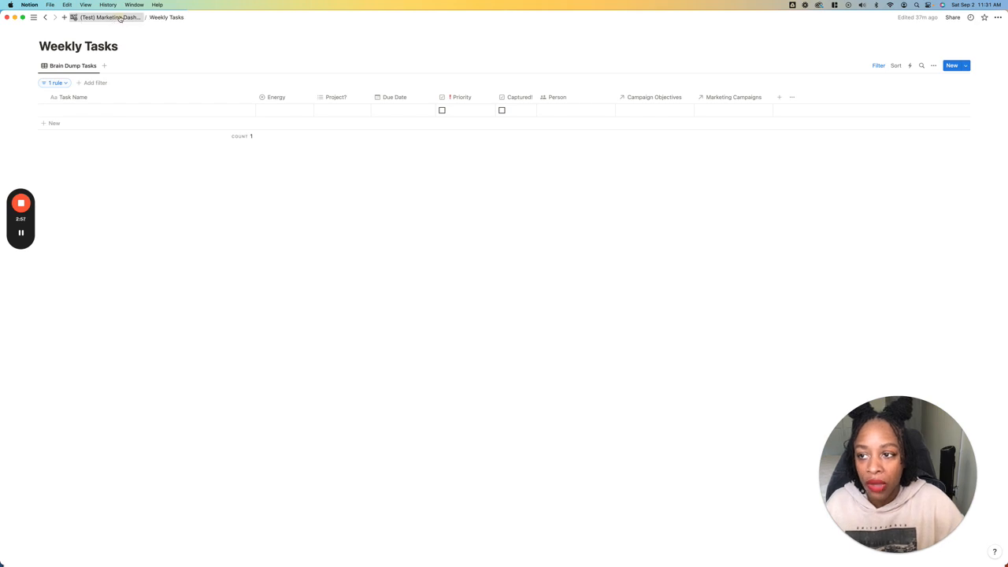
scroll(358, 229, "down", 2)
scroll(358, 228, "down", 10)
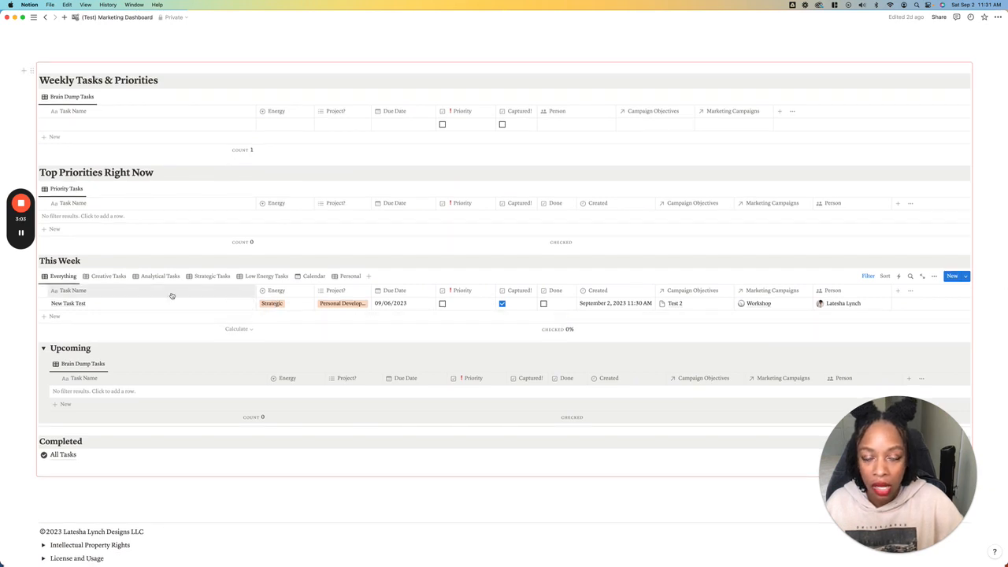
- Create a new post/idea through Quick Add and review its page before going back to the dashboard
scroll(504, 299, "up", 12)
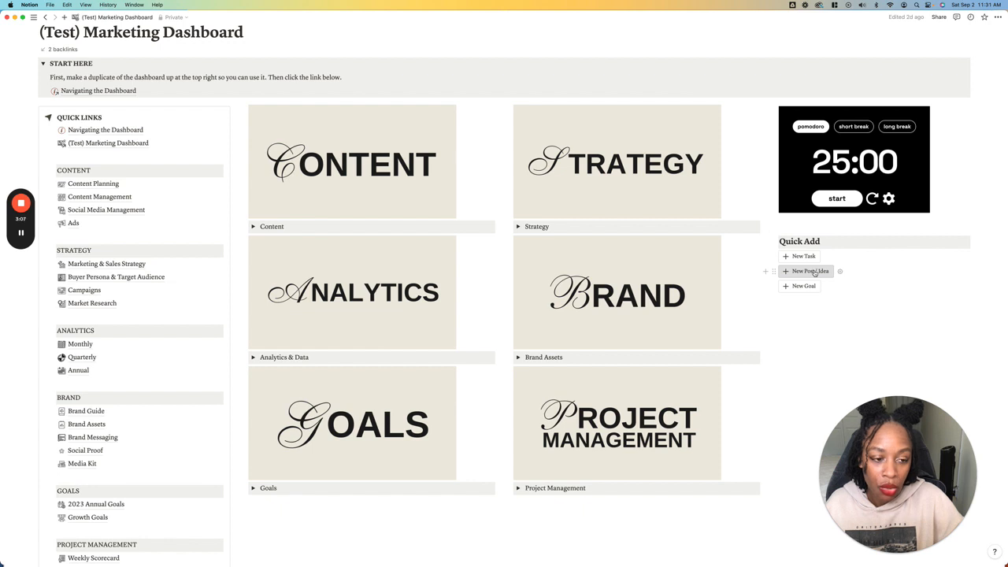
left_click(814, 272)
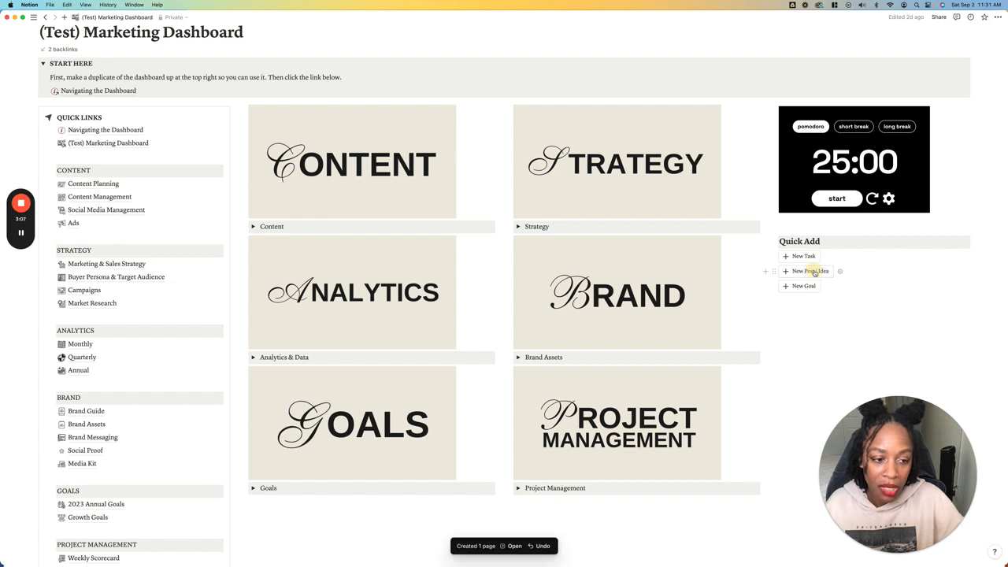
left_click(515, 546)
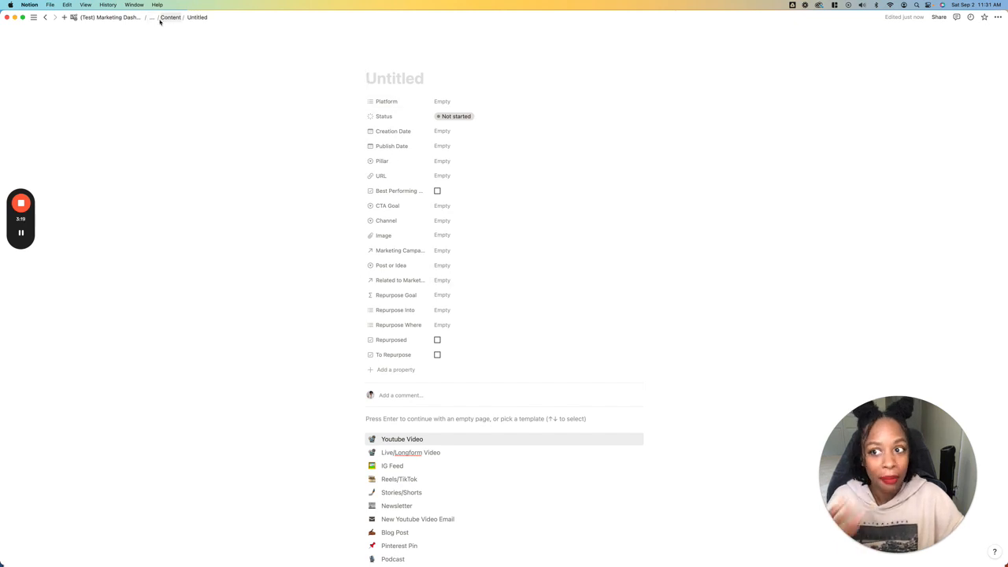
left_click(128, 18)
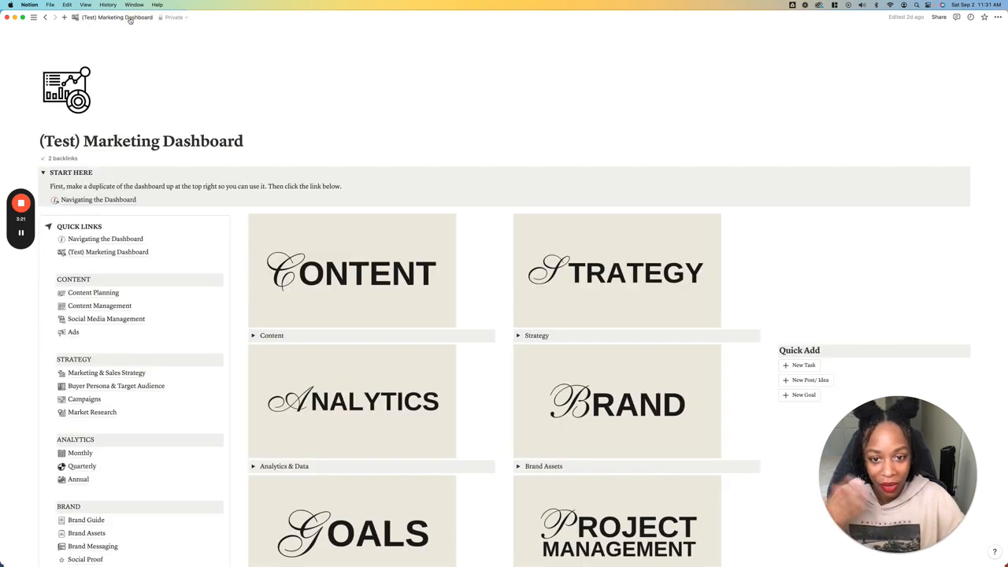
- Create a new goal through Quick Add and view its Channel Category options before going back to the dashboard
scroll(875, 323, "down", 5)
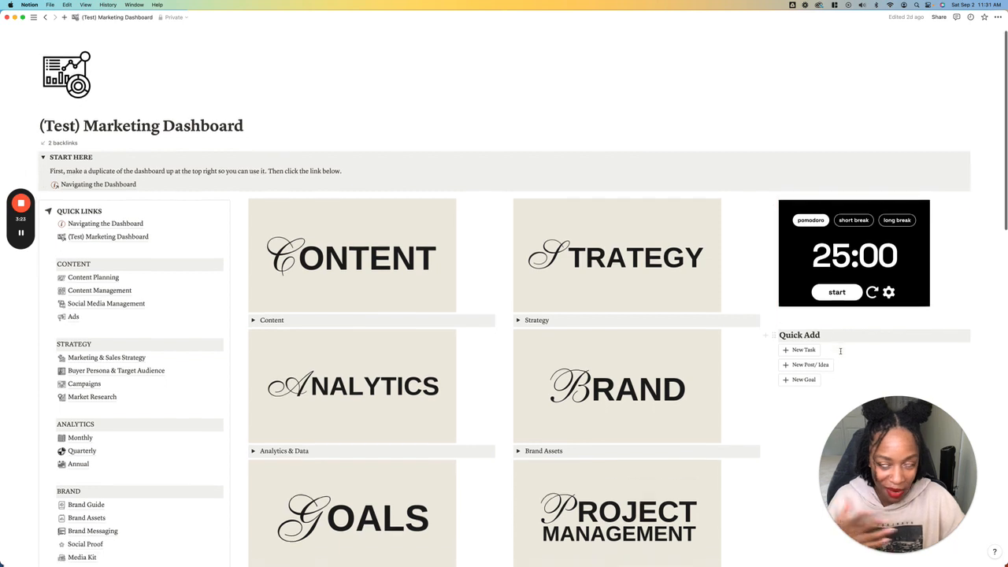
scroll(838, 293, "down", 1)
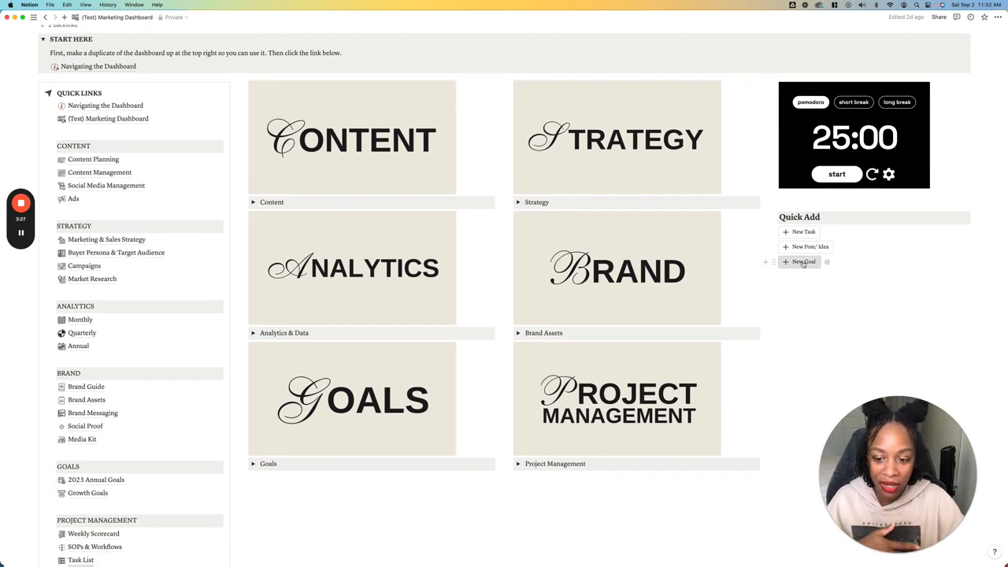
left_click(803, 262)
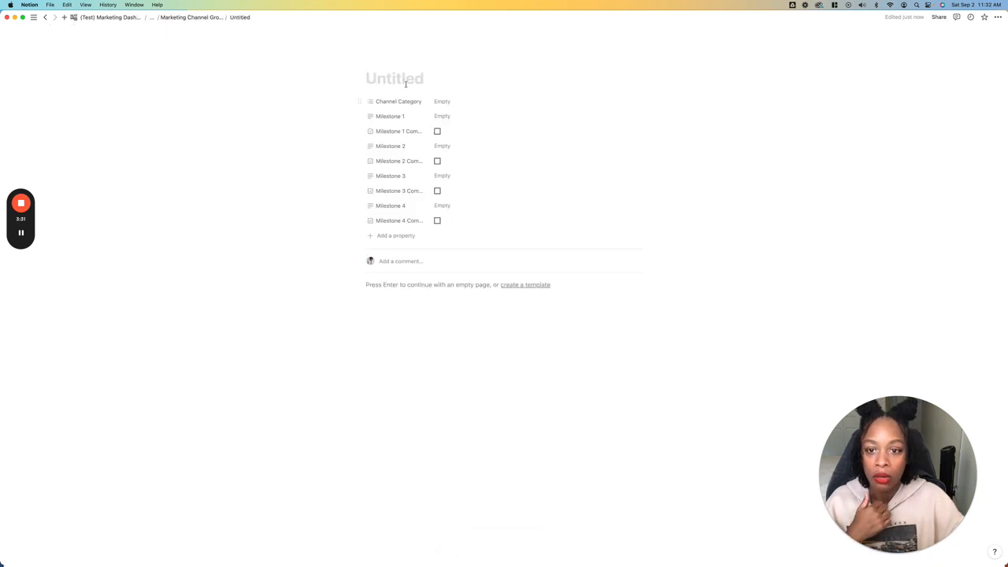
left_click(446, 102)
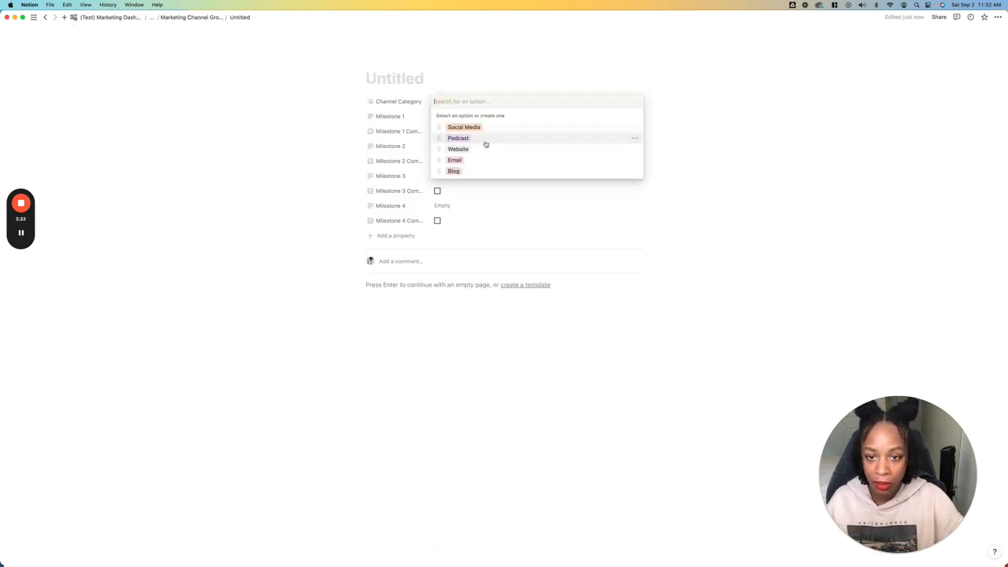
left_click(309, 127)
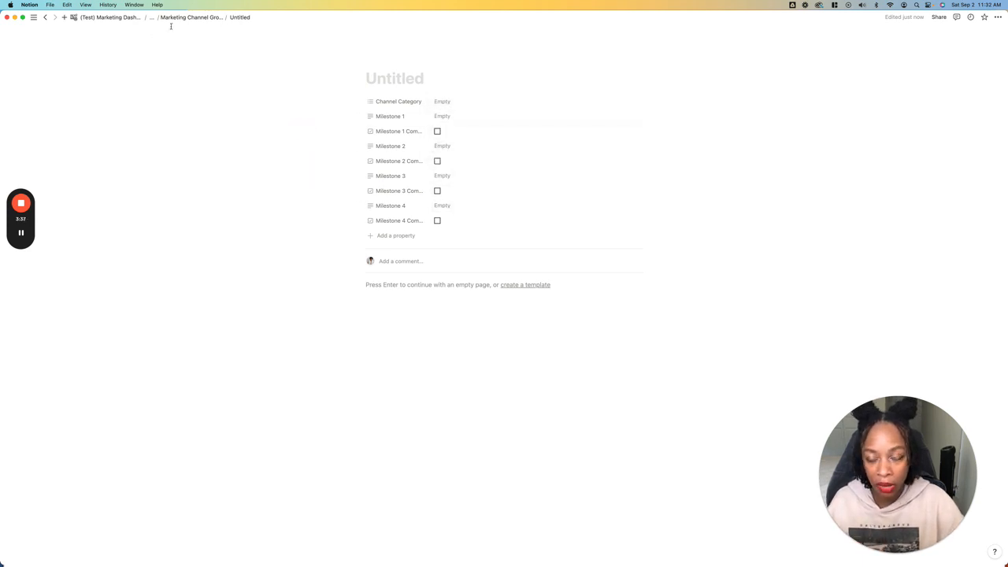
left_click(104, 22)
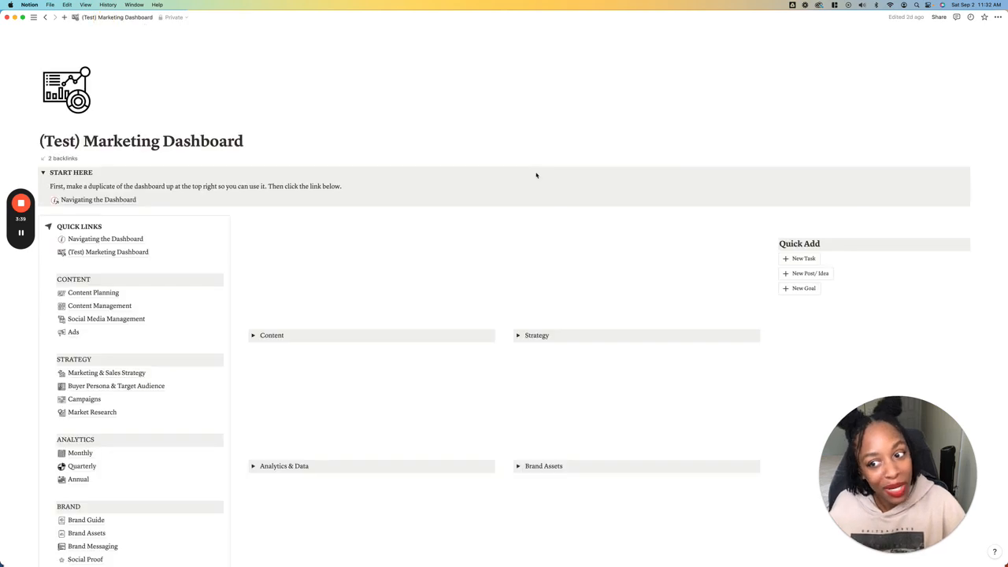
- Look over the dashboard's weekly task tables, the category sections and the Quick Links list from Content to Project Management
scroll(529, 171, "down", 10)
scroll(551, 196, "down", 10)
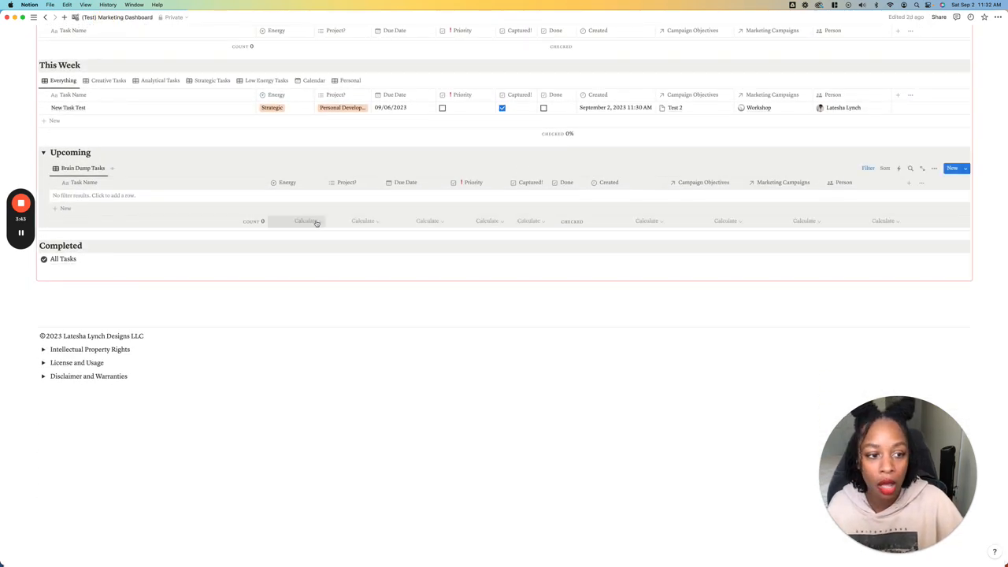
scroll(315, 223, "up", 20)
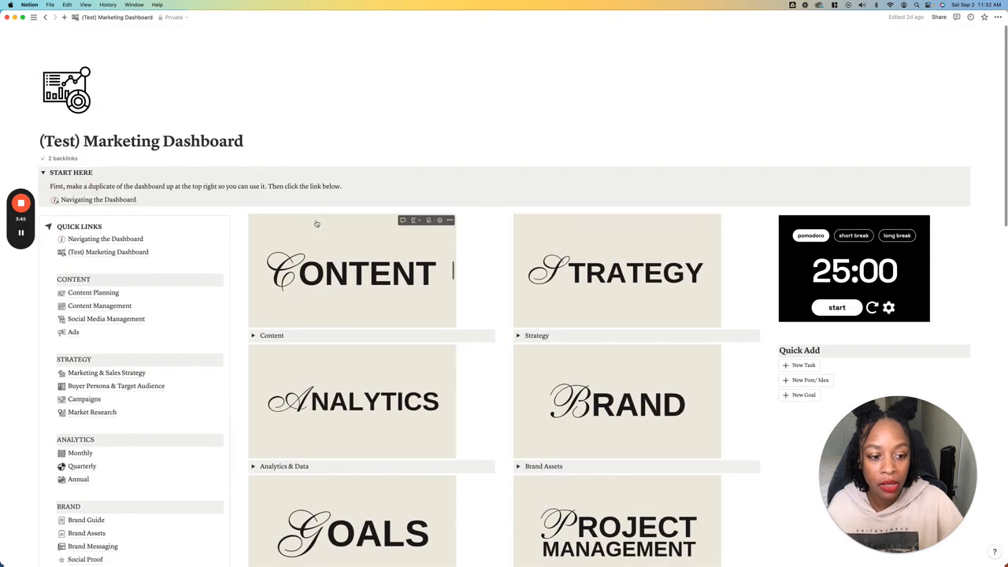
scroll(316, 224, "down", 5)
scroll(315, 224, "up", 3)
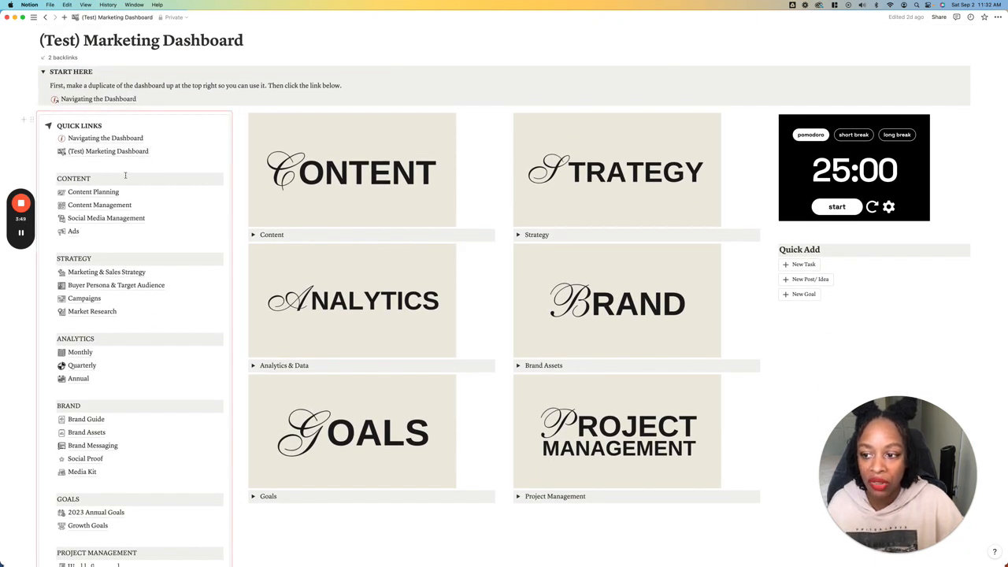
scroll(126, 175, "down", 3)
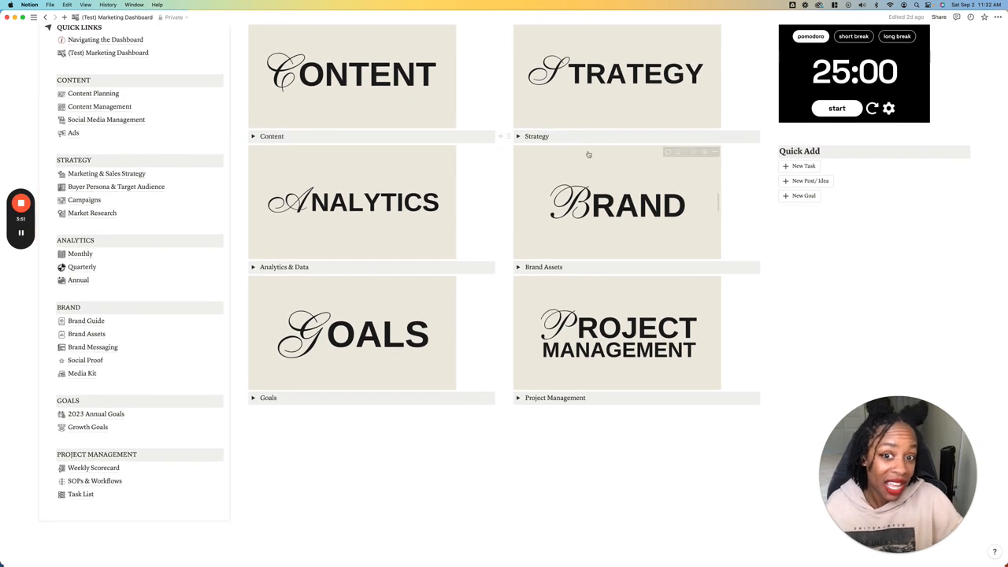
scroll(150, 99, "down", 3)
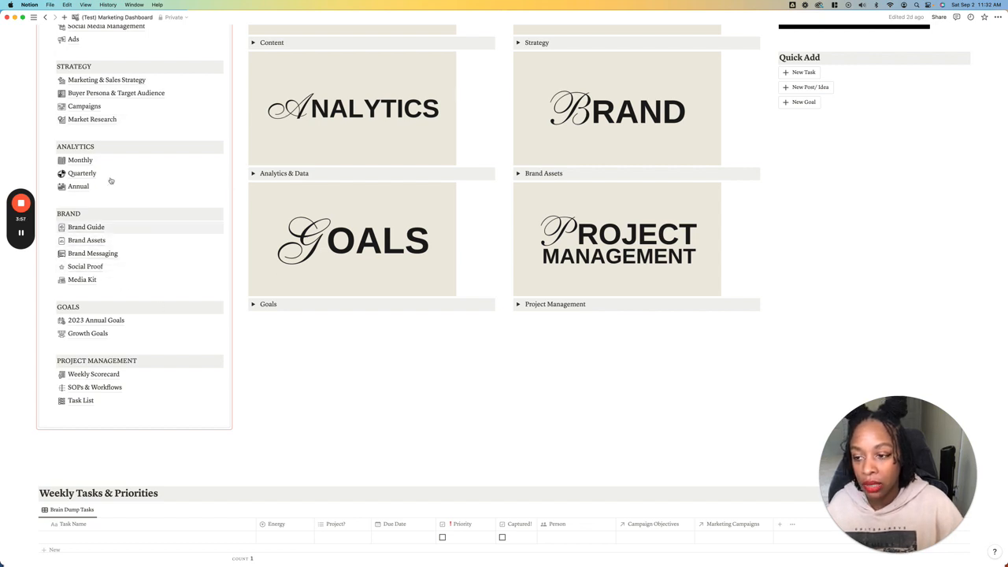
scroll(110, 180, "up", 8)
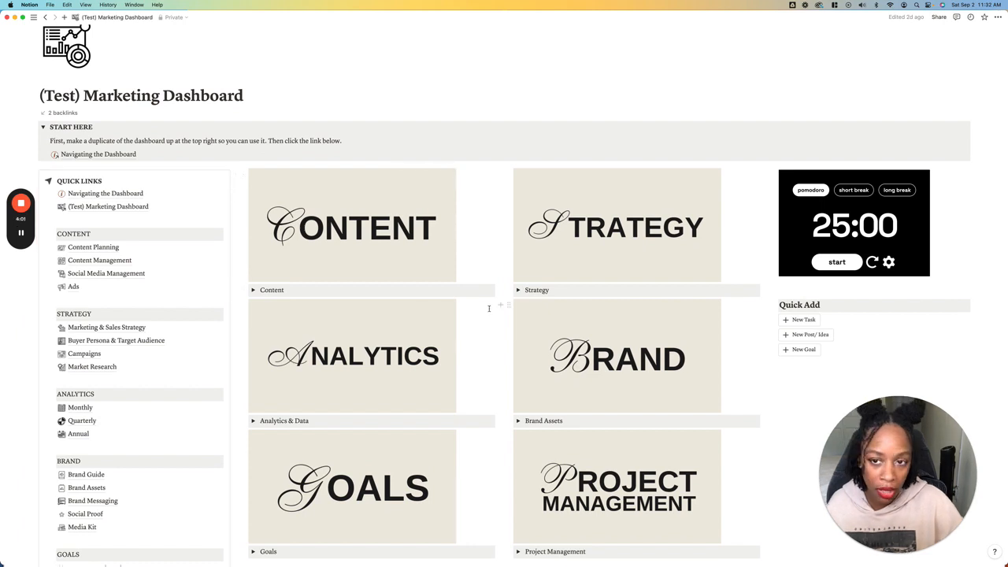
mouse_move(25, 207)
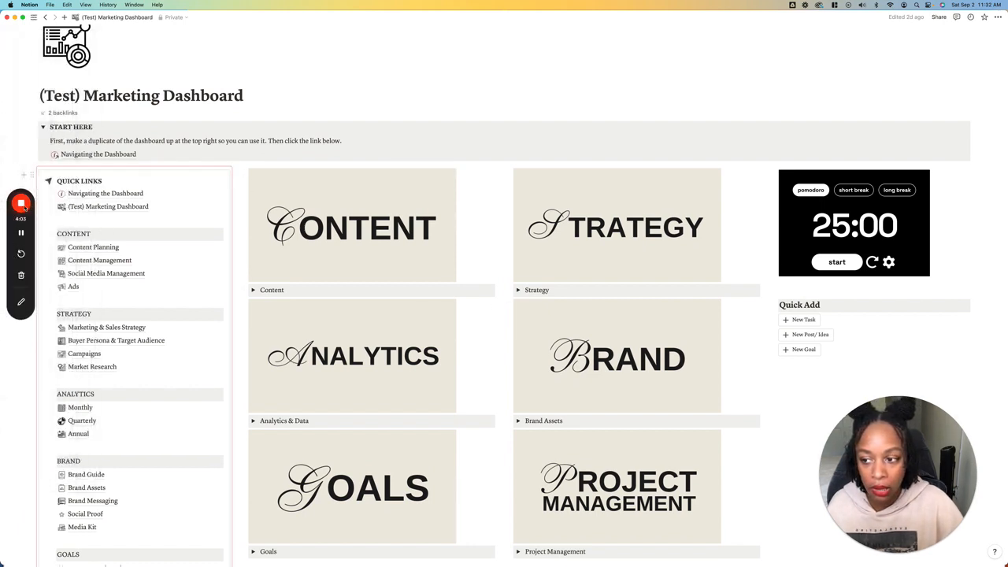